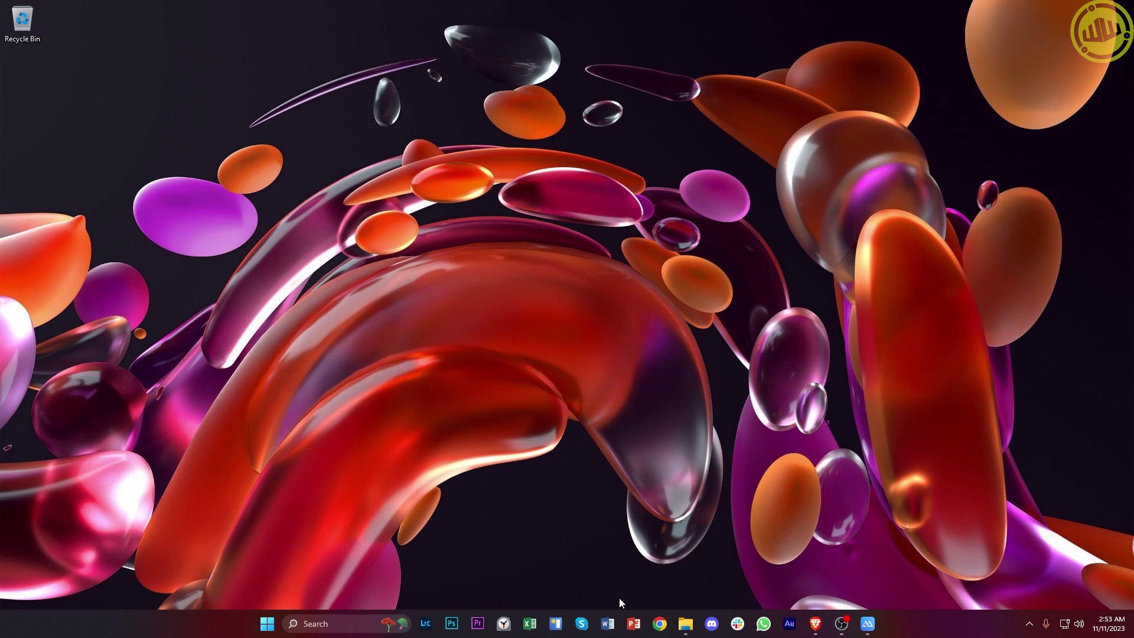
Launch Google Chrome from the taskbar to a New Tab page.
click(659, 624)
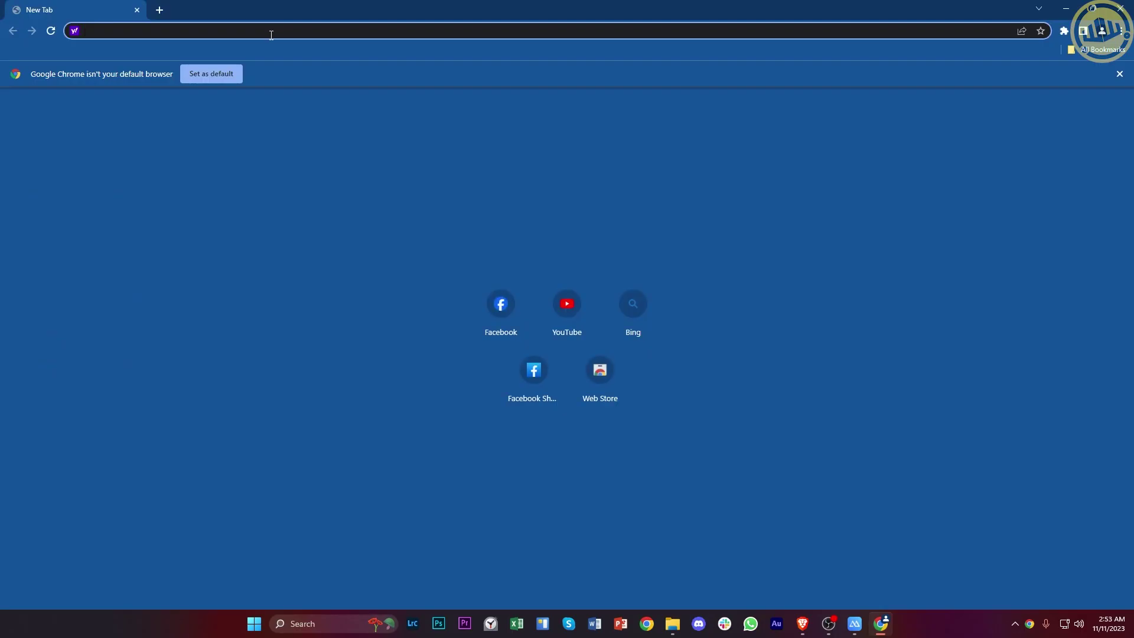
Search for 'wsa builds' and open the MustardChef/WSABuilds GitHub result.
text(wsa)
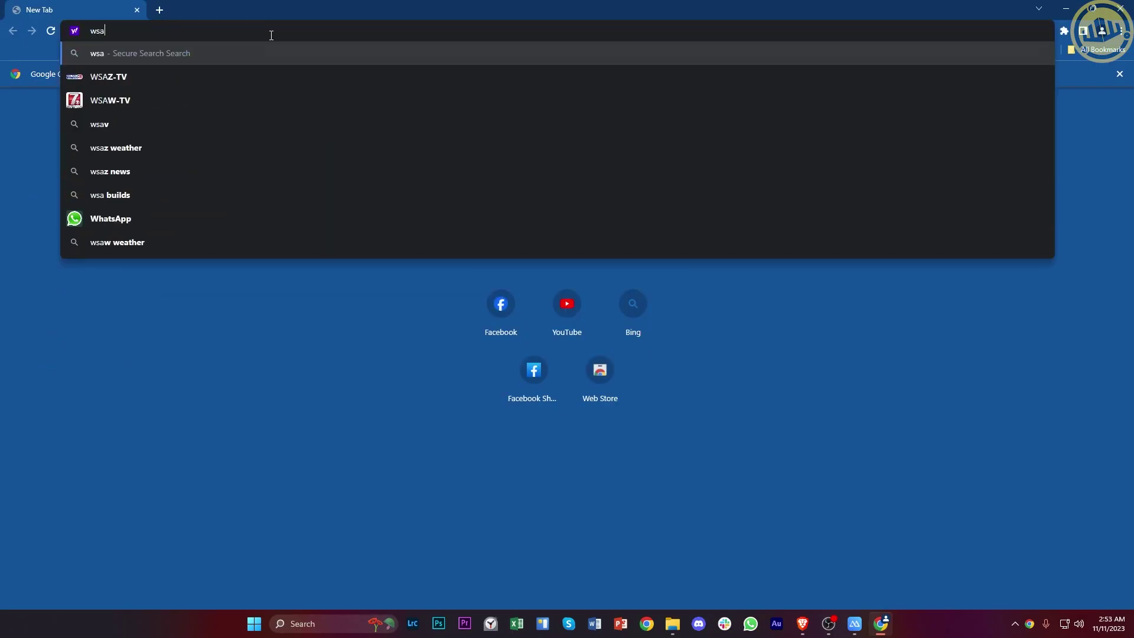
text( builds)
key(Return)
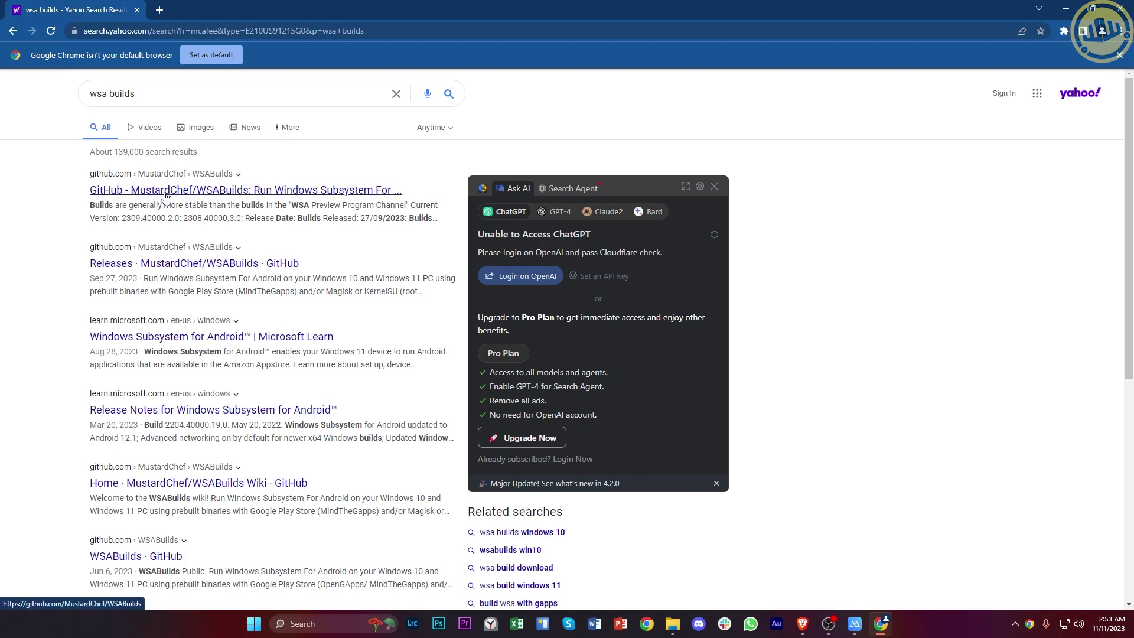
click(173, 197)
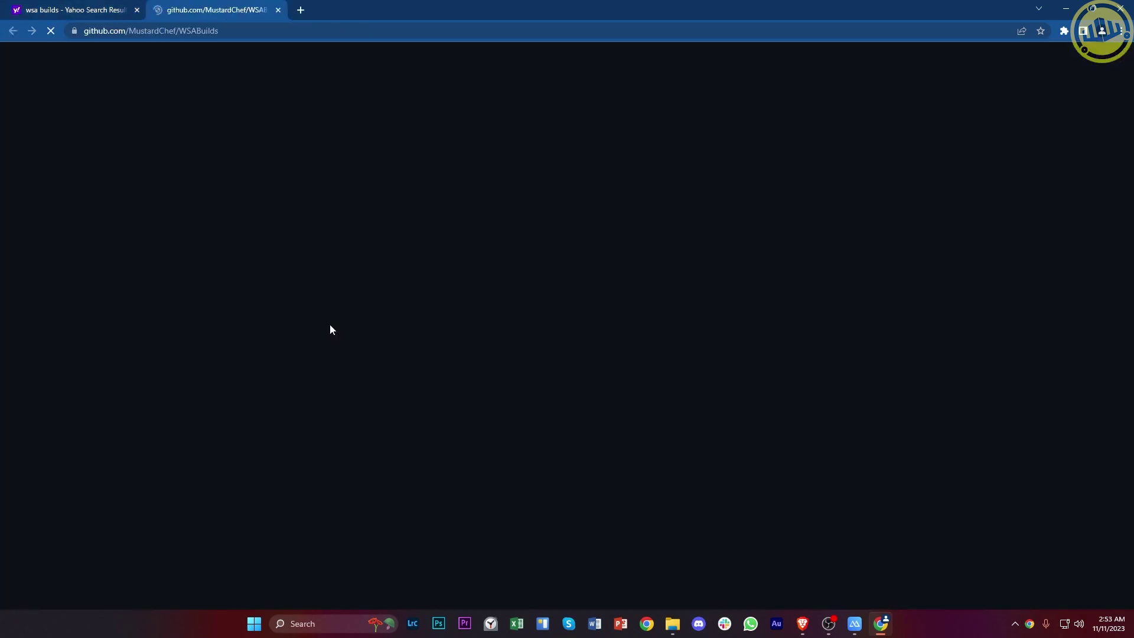
Scroll the WSABuilds README to the Downloads table of Windows 11 and 10 builds.
scroll(147, 340, down, 5)
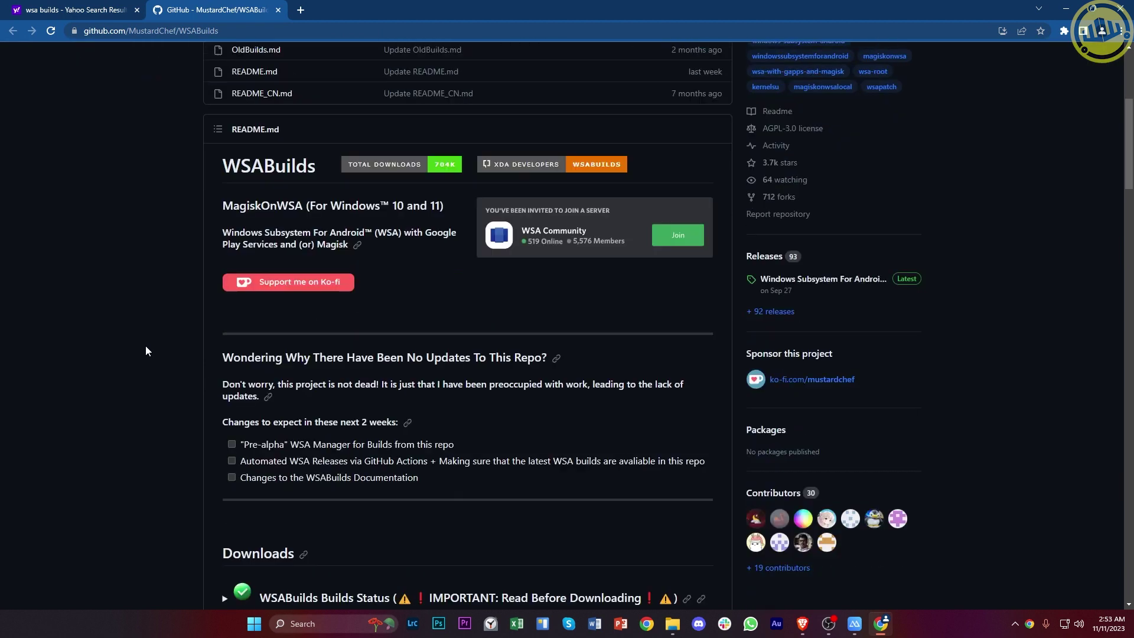
scroll(145, 346, down, 14)
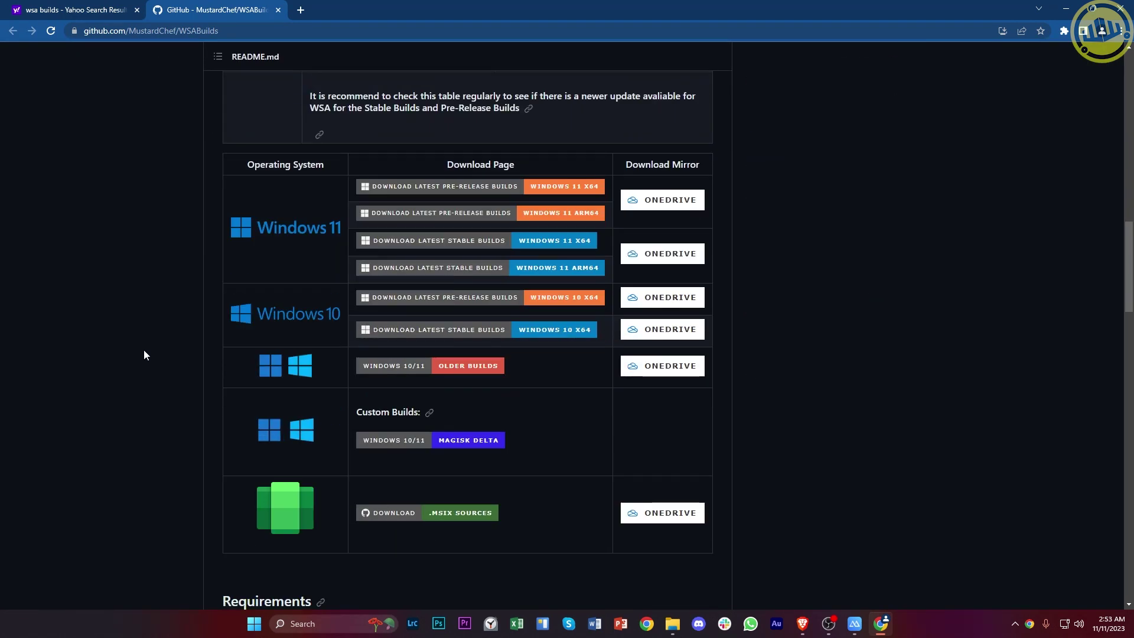
scroll(266, 315, up, 2)
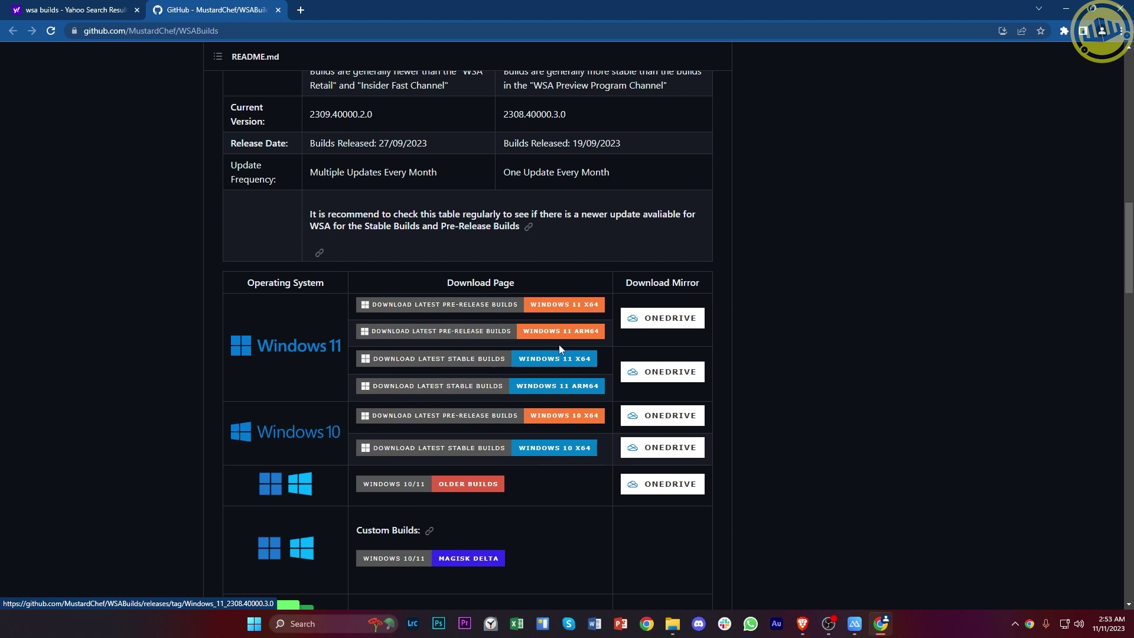
Open the stable Windows 11 x64 release v2308.40000.3.0 page and select its title.
click(558, 360)
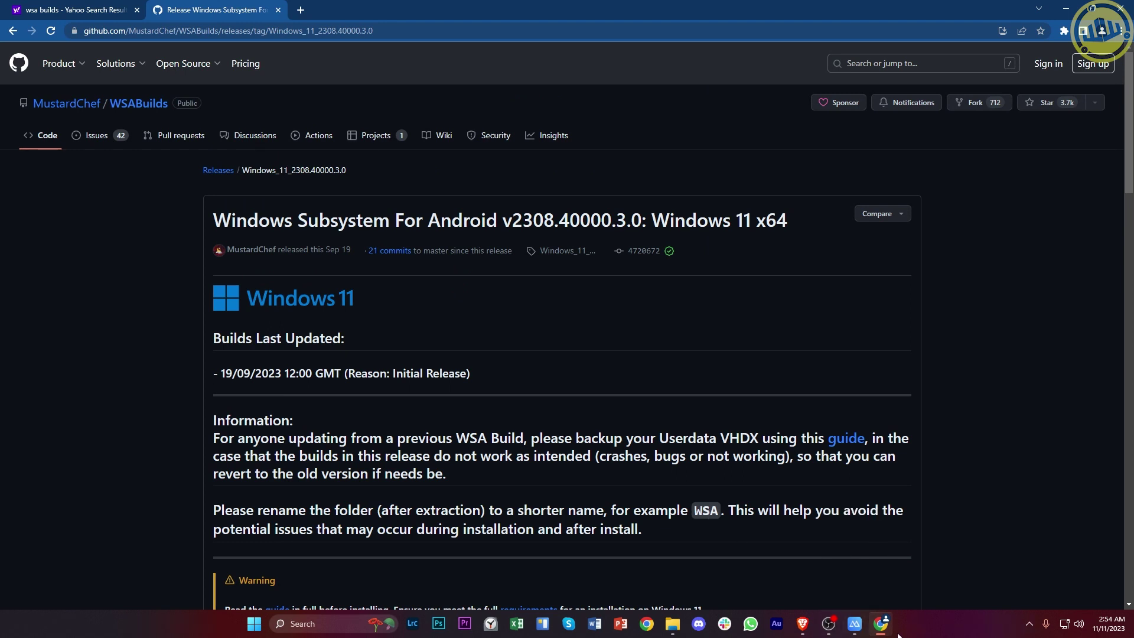
drag(652, 221, 786, 222)
click(792, 228)
drag(789, 226, 651, 225)
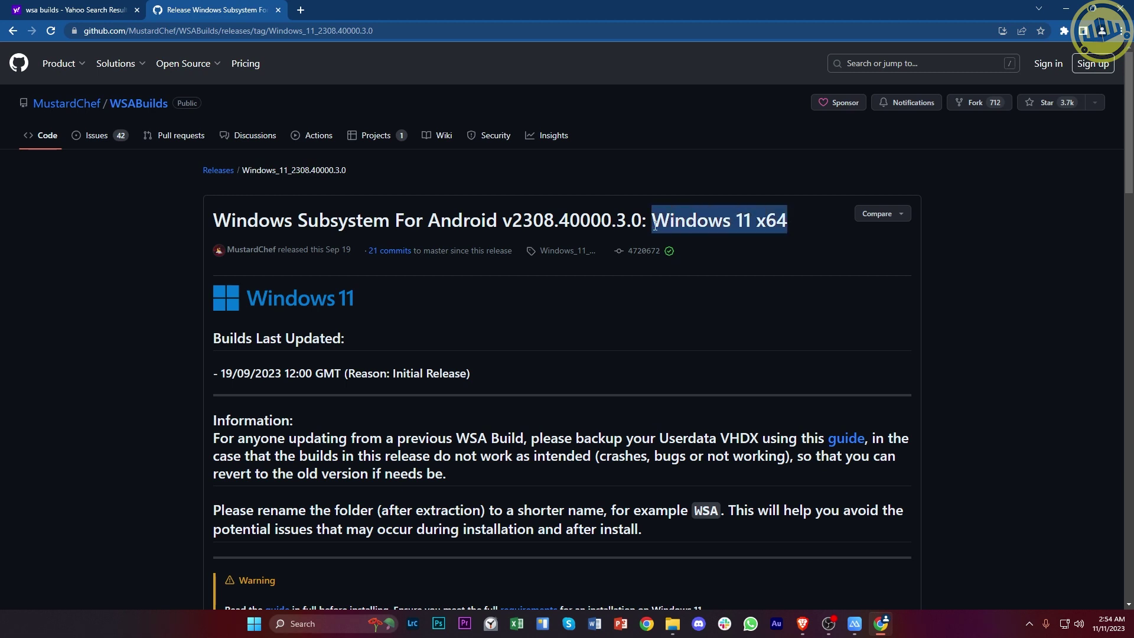
click(682, 227)
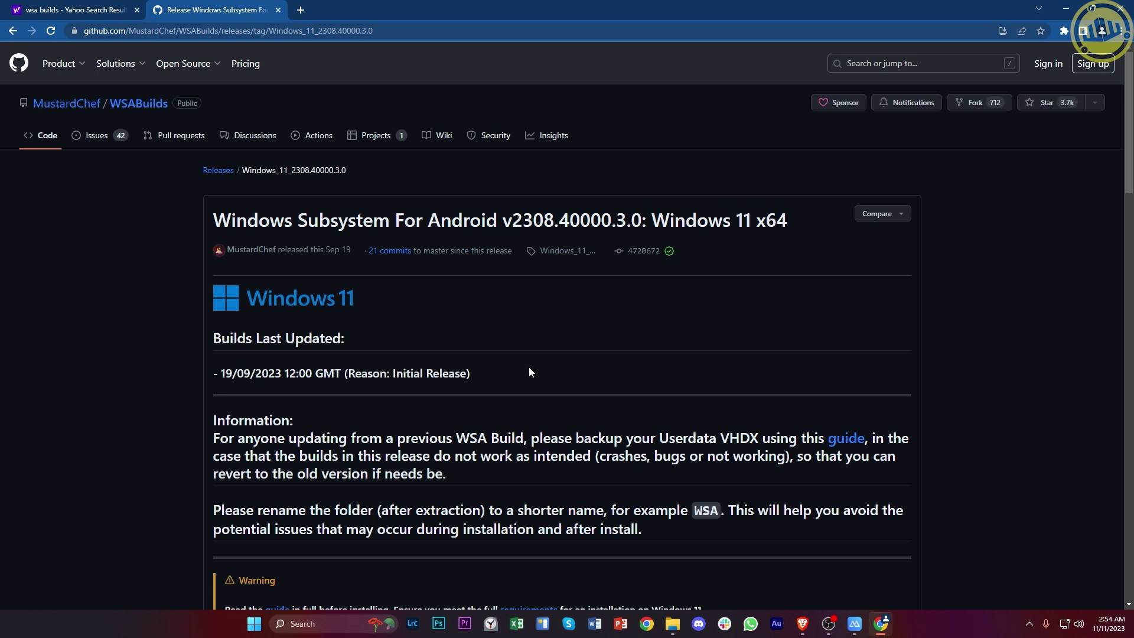
Scroll the release page down to its list of 10 downloadable assets.
scroll(526, 370, down, 3)
scroll(338, 324, up, 3)
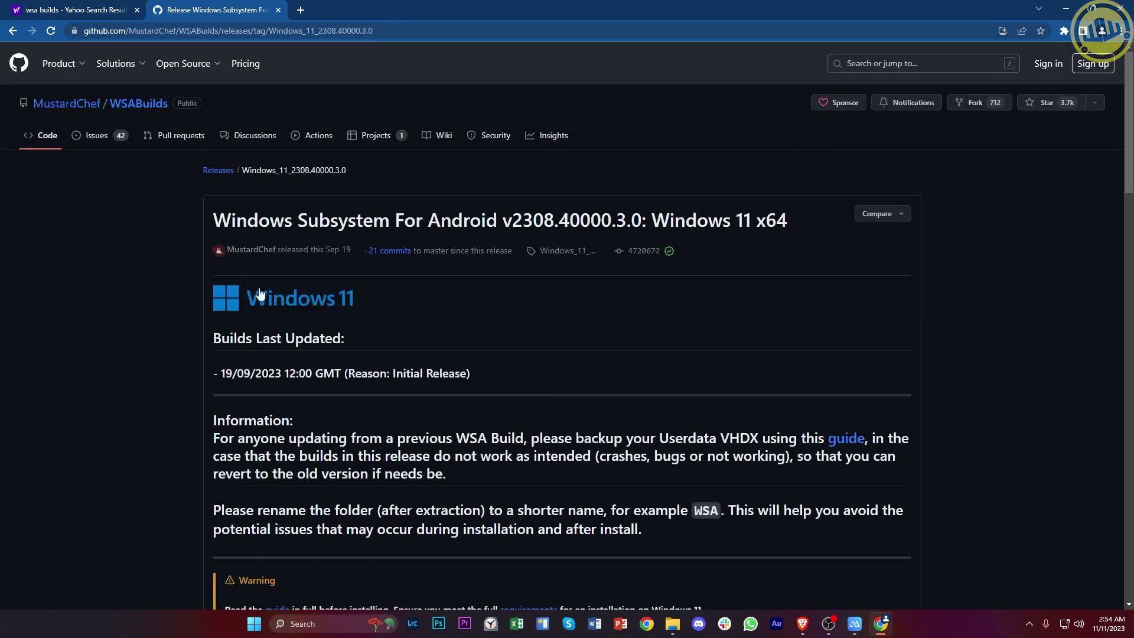
click(287, 306)
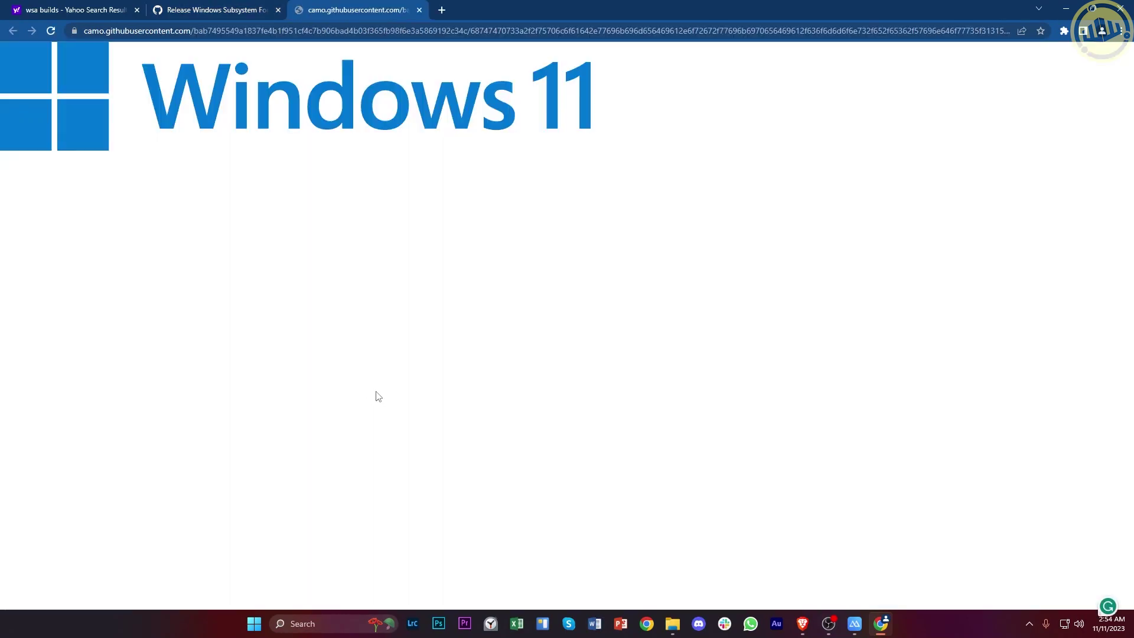
click(419, 10)
scroll(217, 346, down, 20)
scroll(212, 352, down, 4)
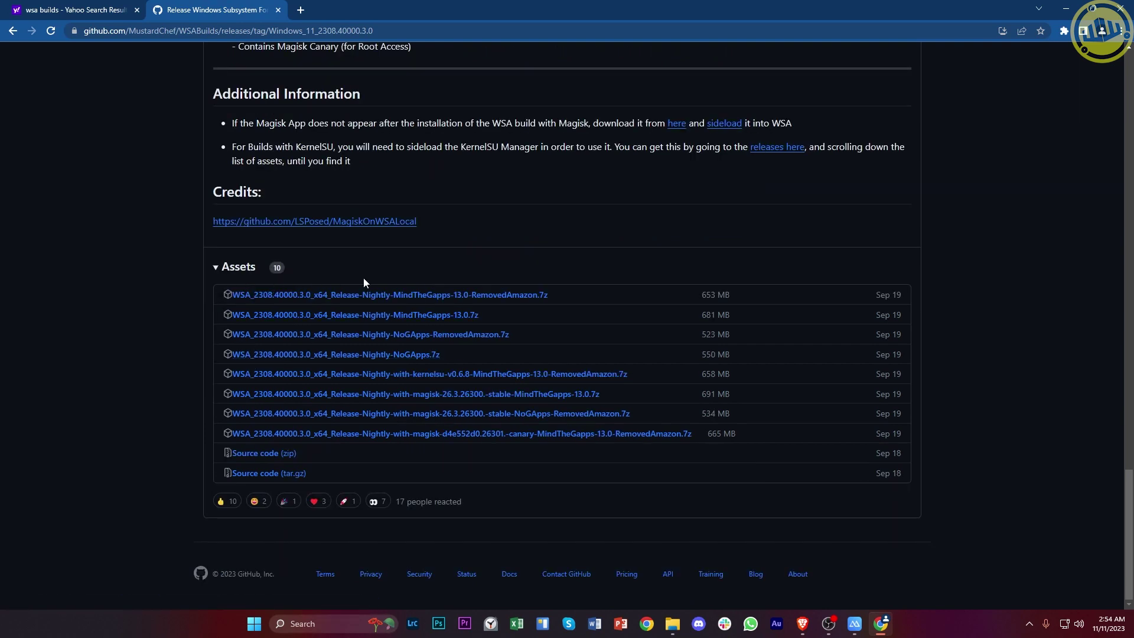
Download the 653 MB MindTheGapps-13.0-RemovedAmazon .7z asset and show it in its folder.
click(320, 300)
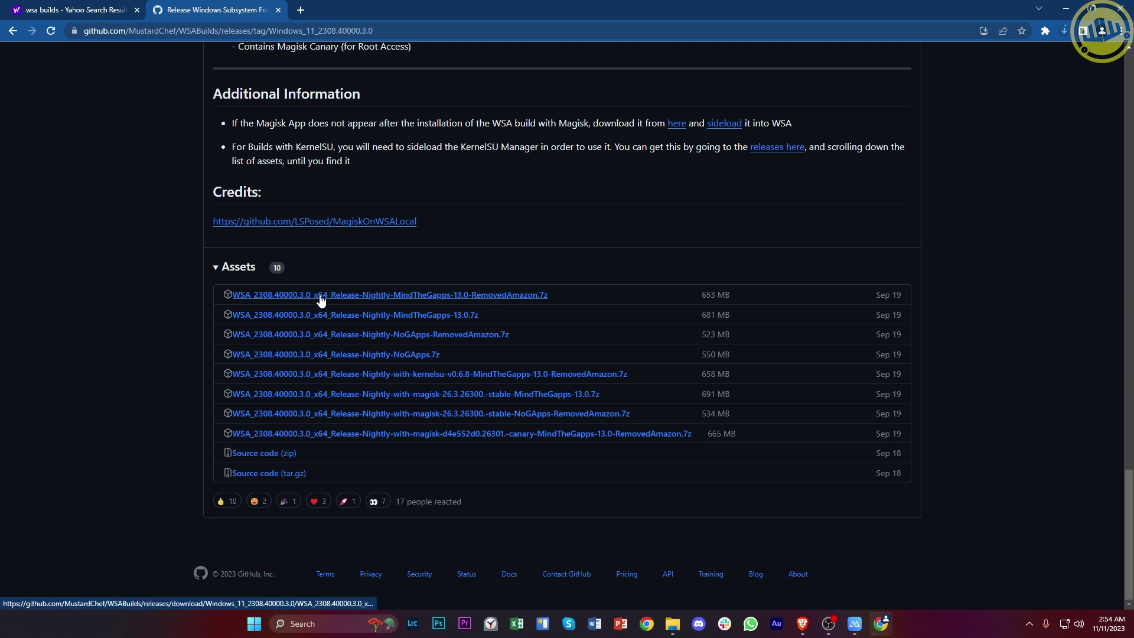
click(1063, 33)
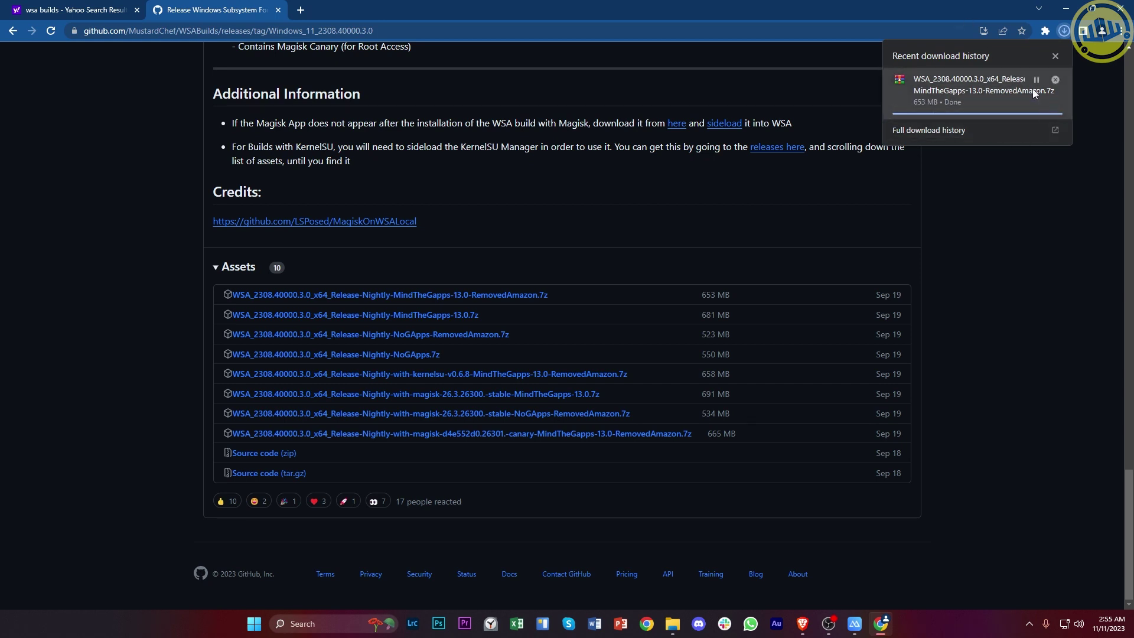
right_click(952, 95)
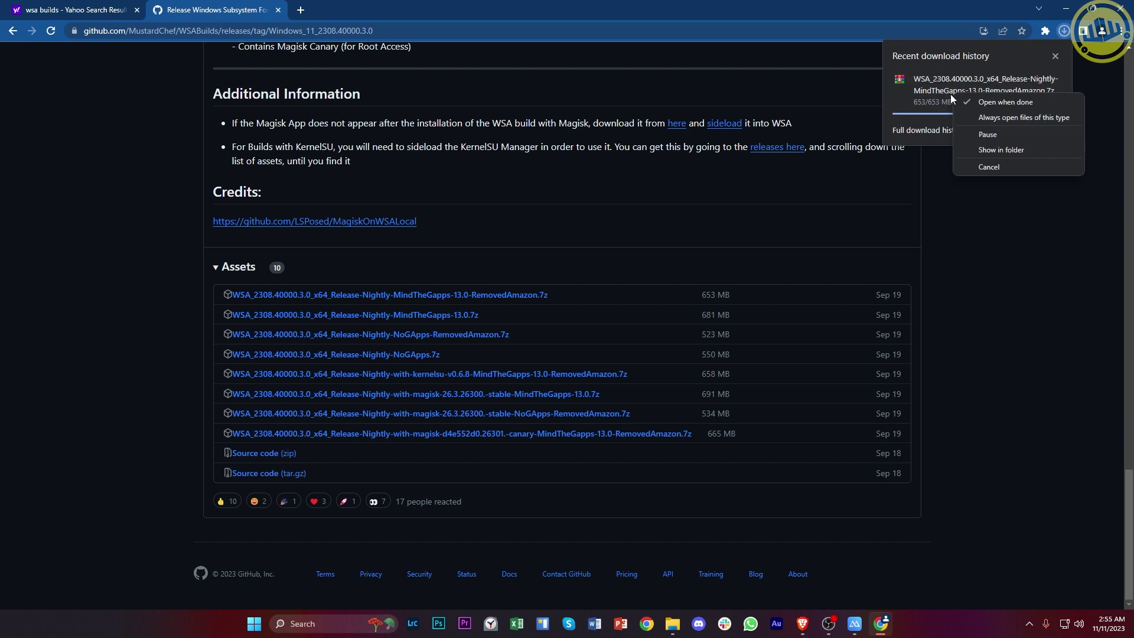
click(1005, 149)
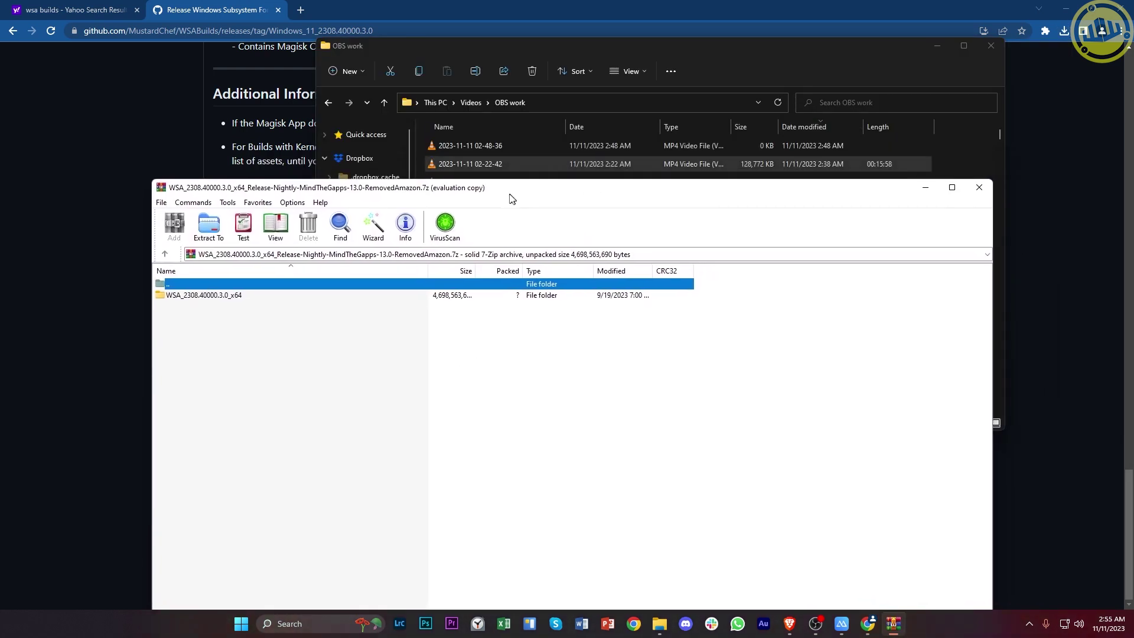
Close WinRAR and locate the downloaded WSA archive in Downloads via Quick access.
click(979, 187)
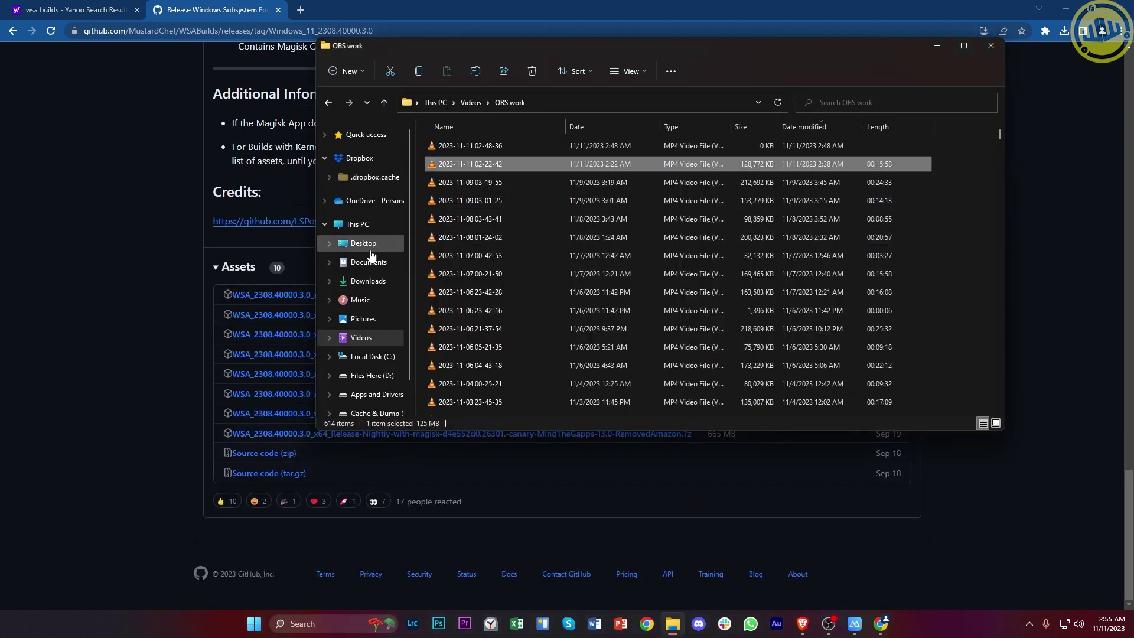
click(365, 134)
click(498, 154)
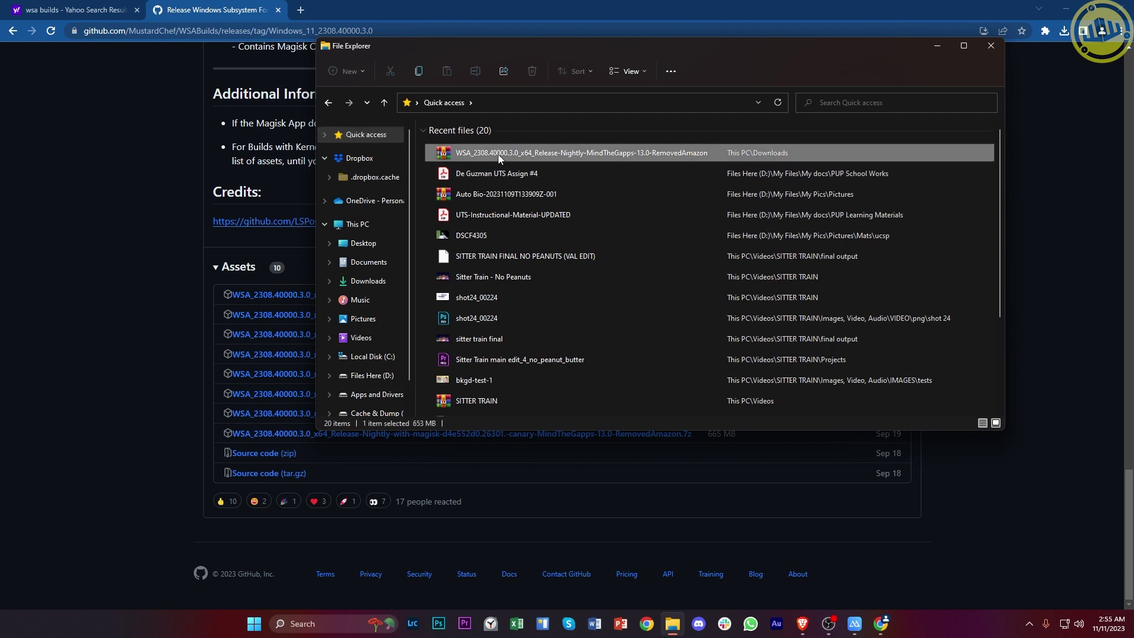
right_click(499, 153)
click(566, 233)
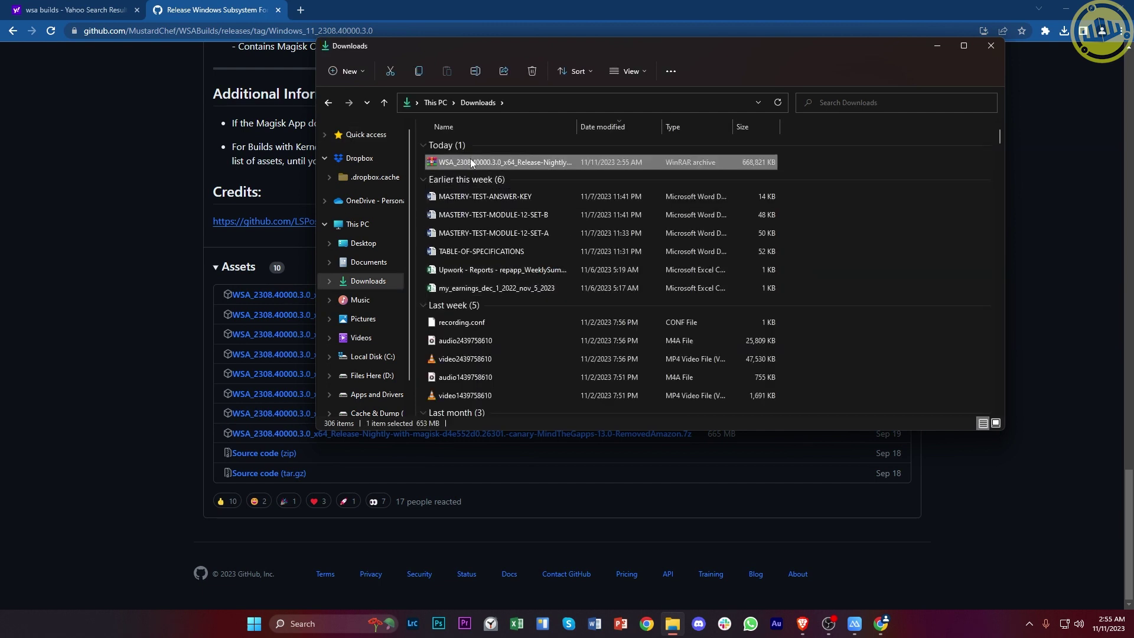
Open the archive in WinRAR, dismiss the alerts, and enter the WSA_2308.40000.3.0_x64 folder.
right_click(470, 159)
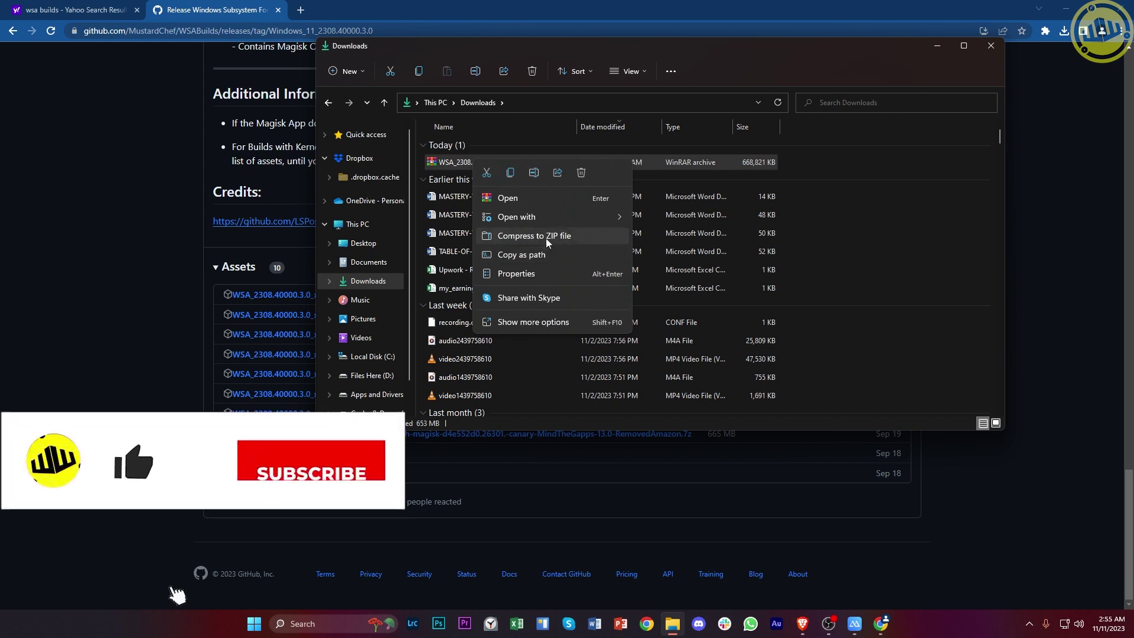
click(507, 198)
click(682, 273)
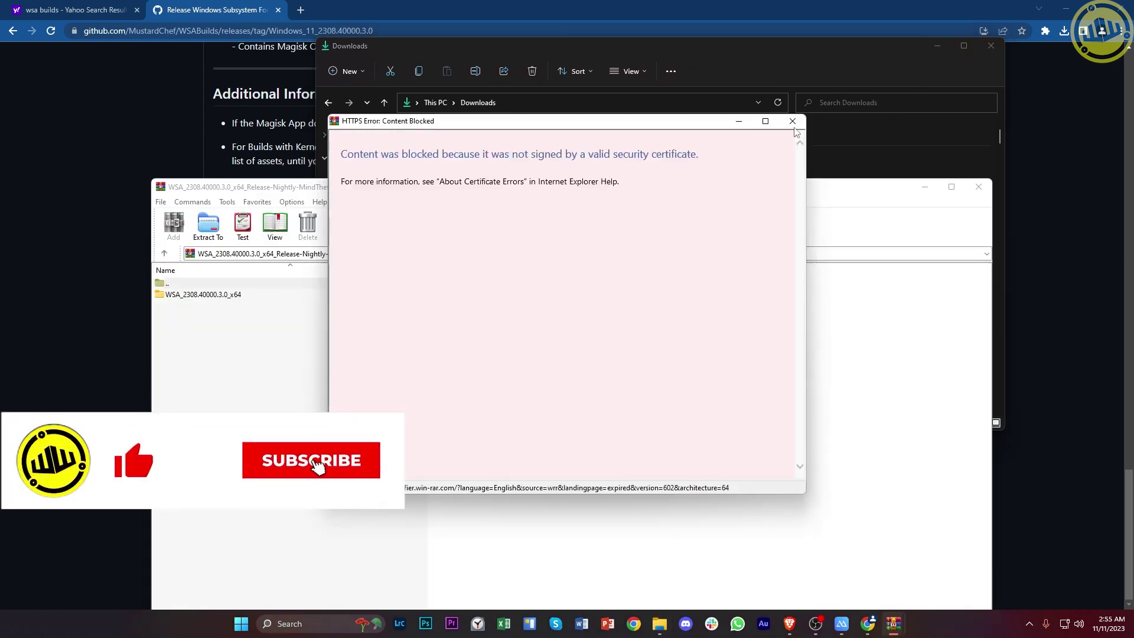
click(792, 120)
double_click(260, 295)
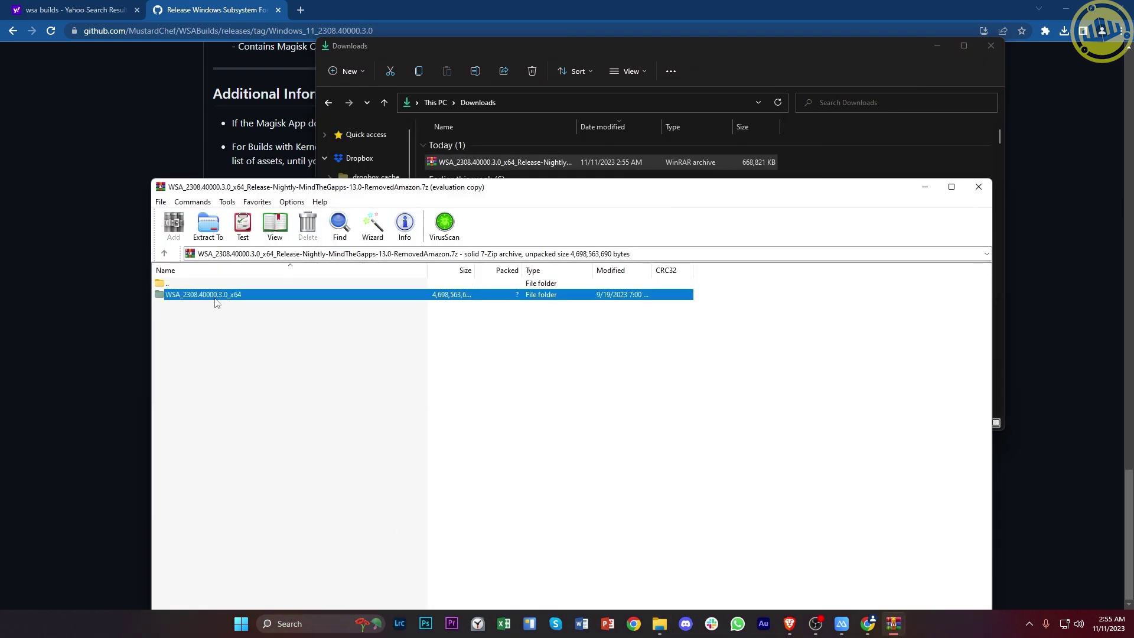
Run Run.bat from the archive, close the 'Install.ps1 is not found' console, then close WinRAR.
scroll(259, 349, down, 4)
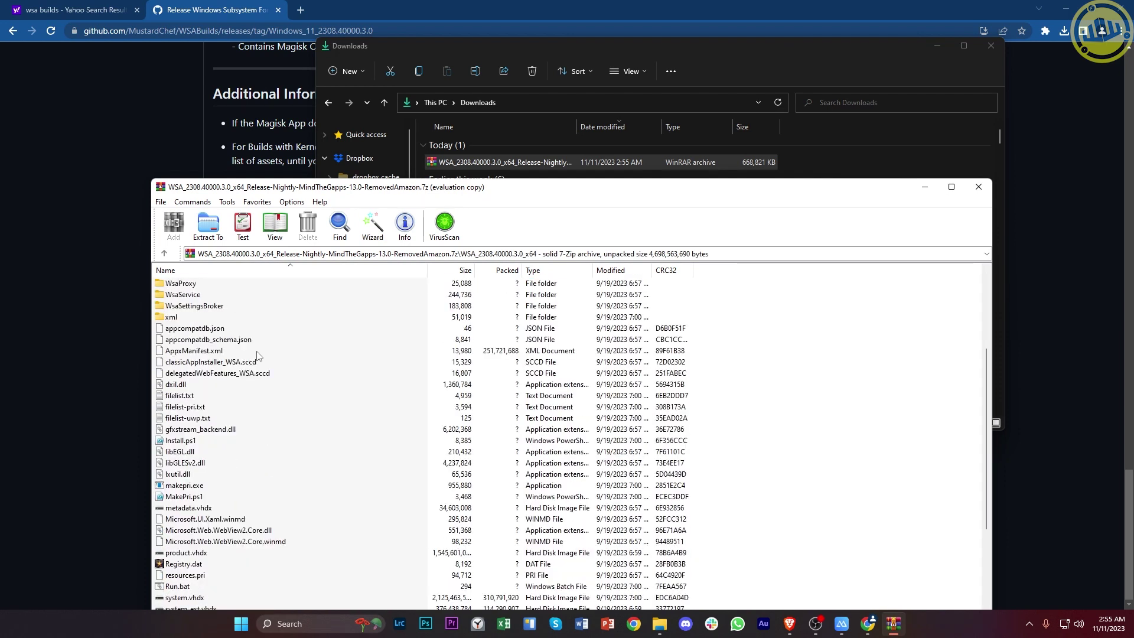
scroll(186, 456, down, 4)
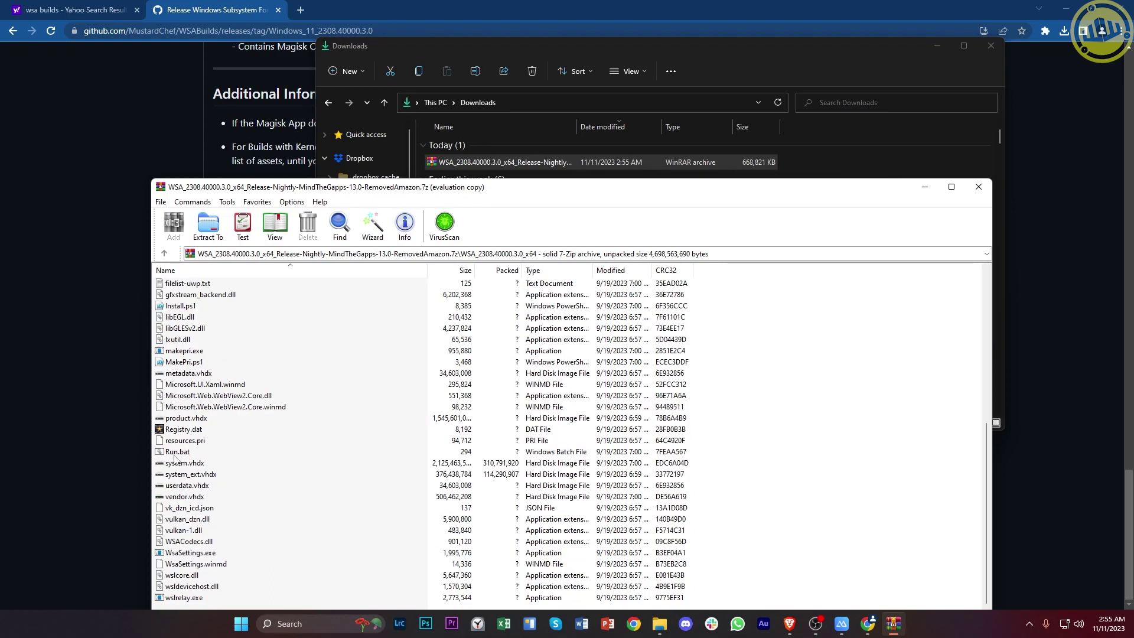
double_click(176, 452)
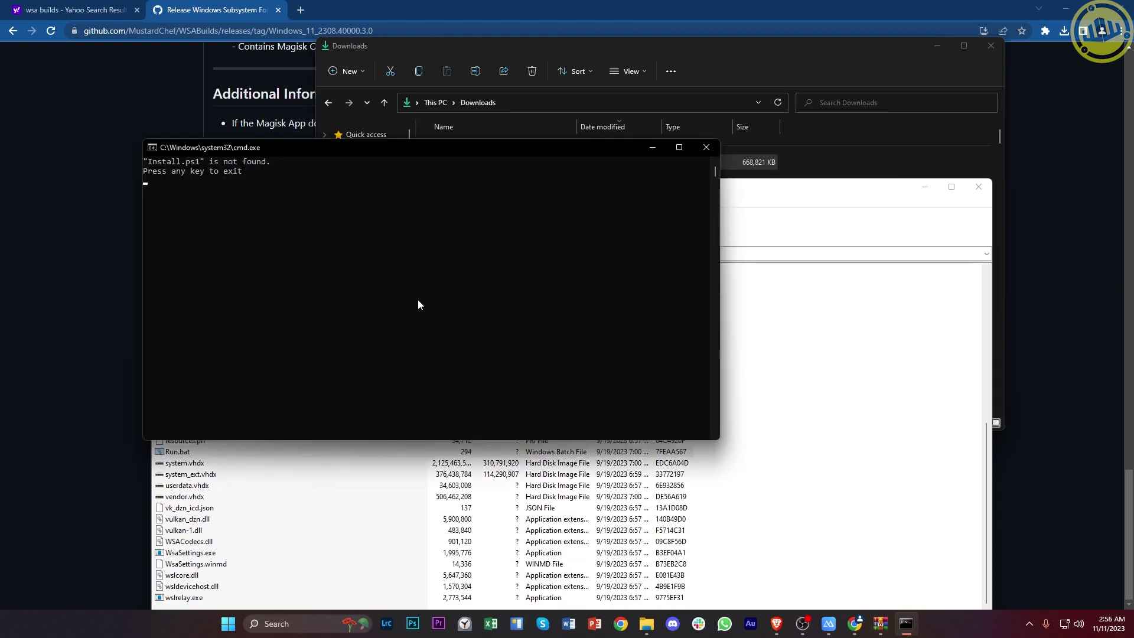
drag(470, 151, 579, 227)
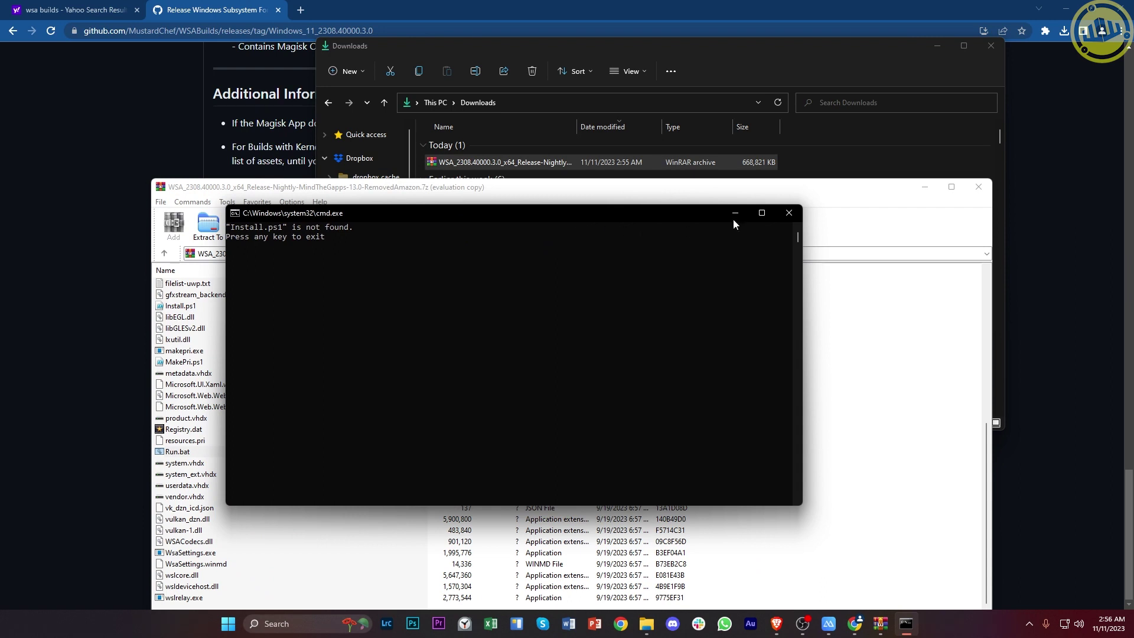
click(789, 212)
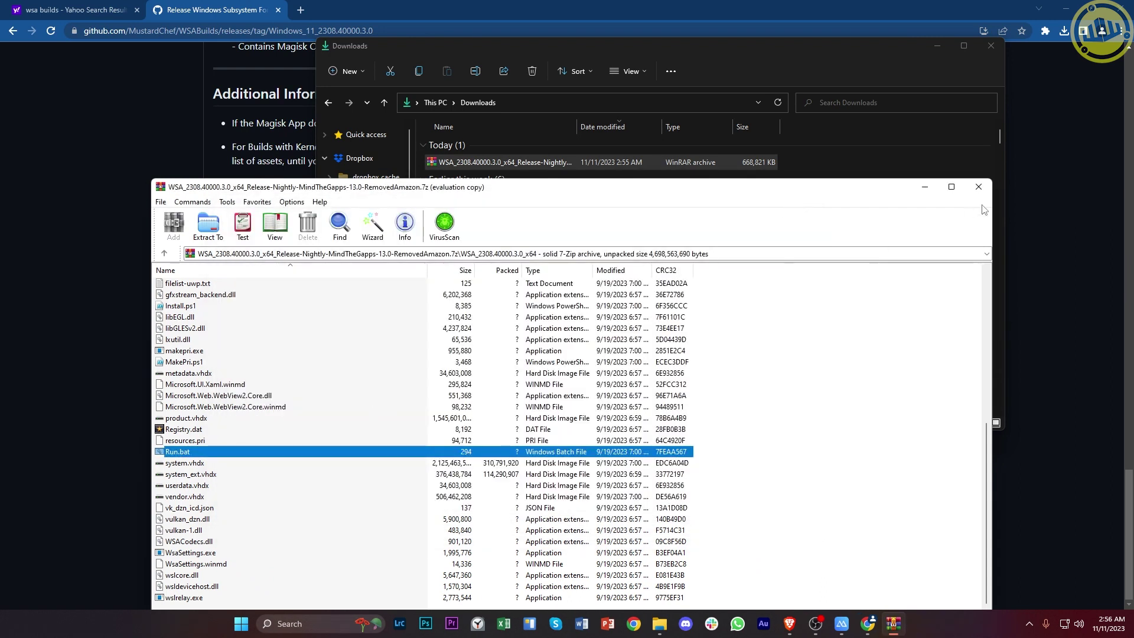
click(977, 186)
Extract the WSA archive to the Desktop using WinRAR's Extract To.
right_click(485, 163)
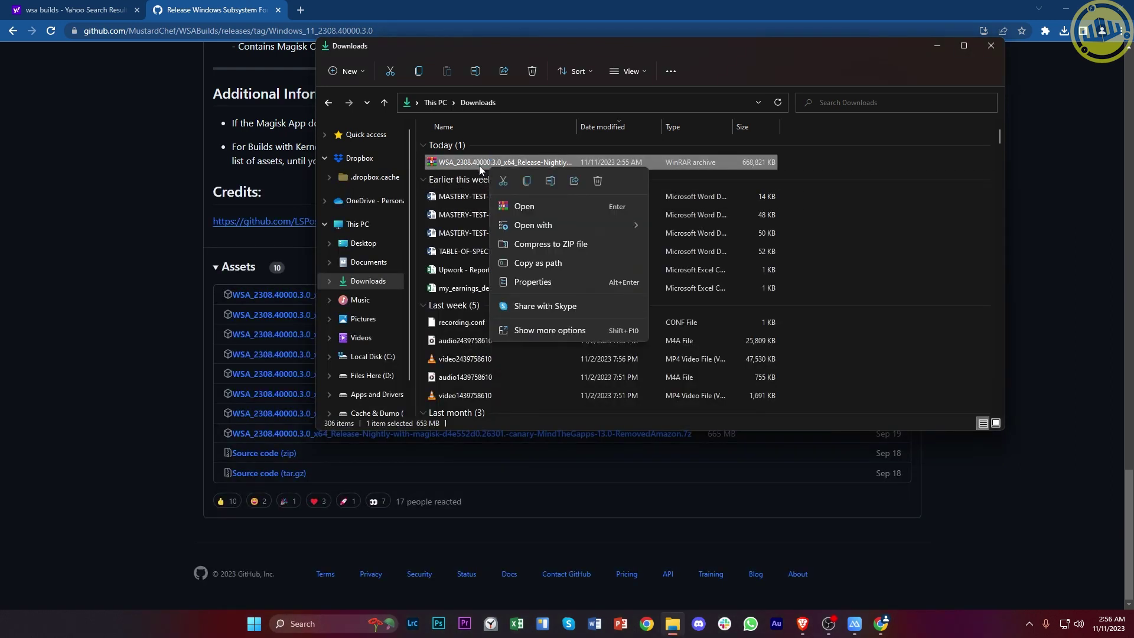
right_click(477, 166)
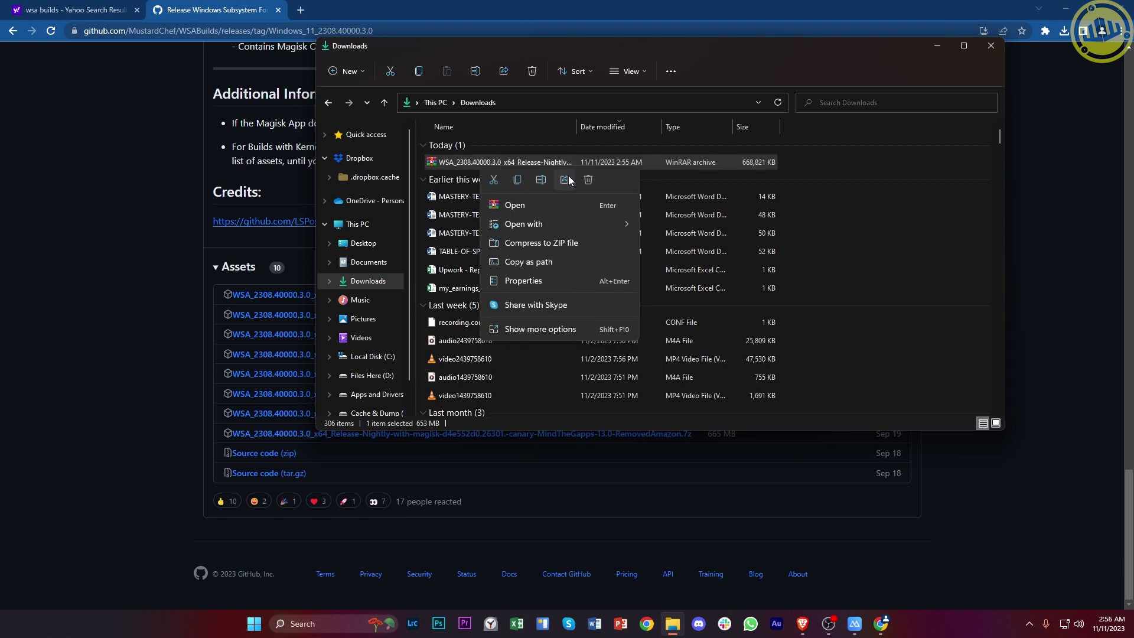
click(514, 205)
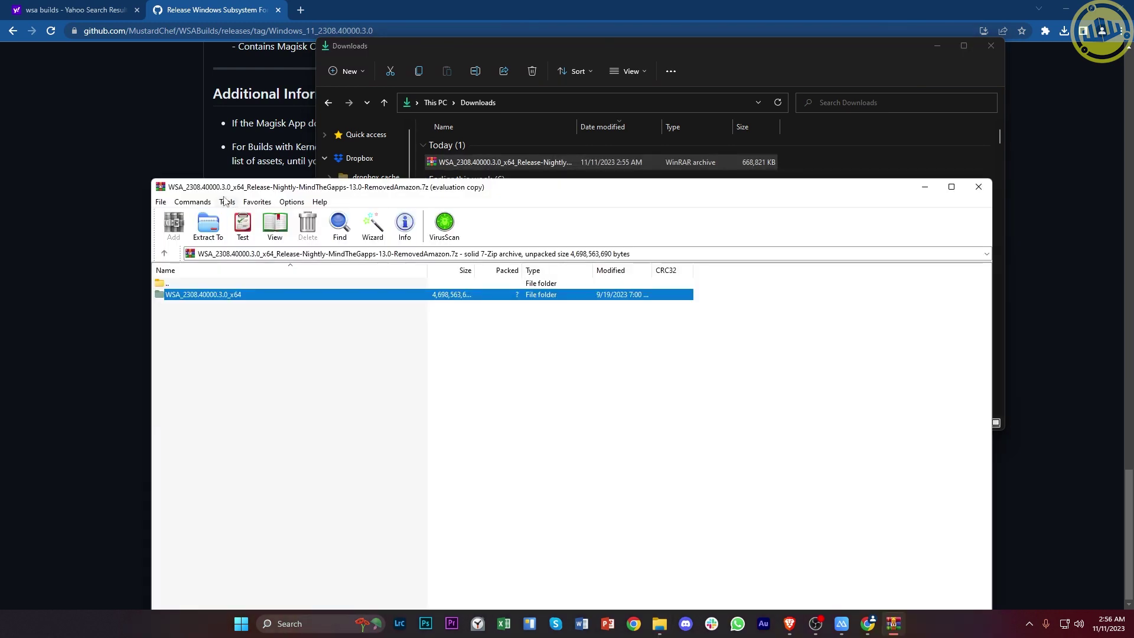
click(214, 230)
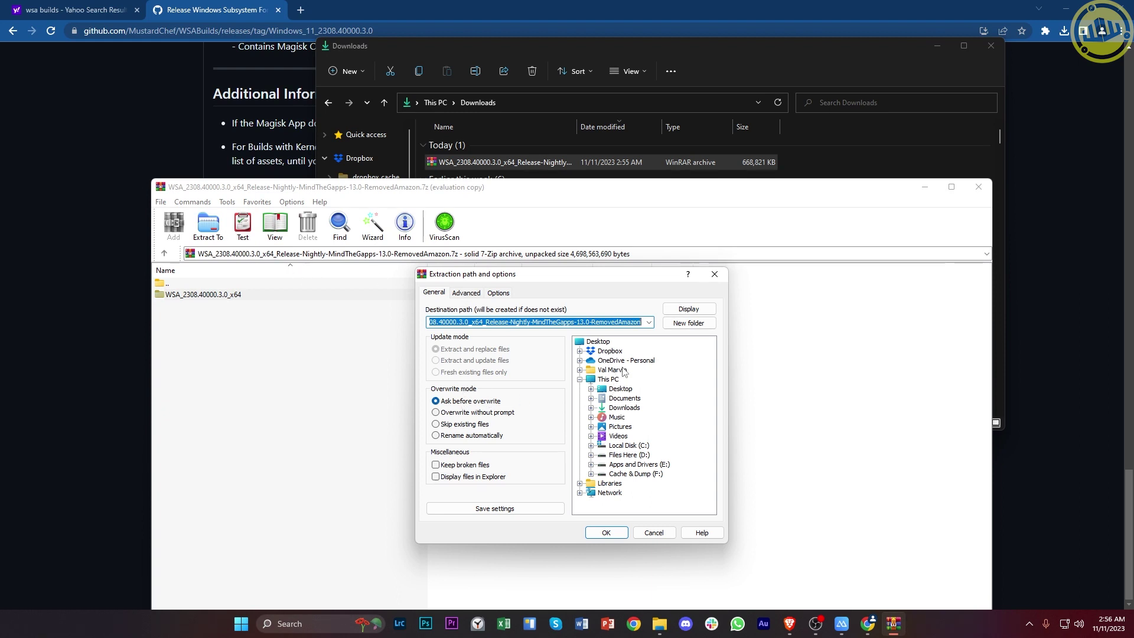
click(620, 388)
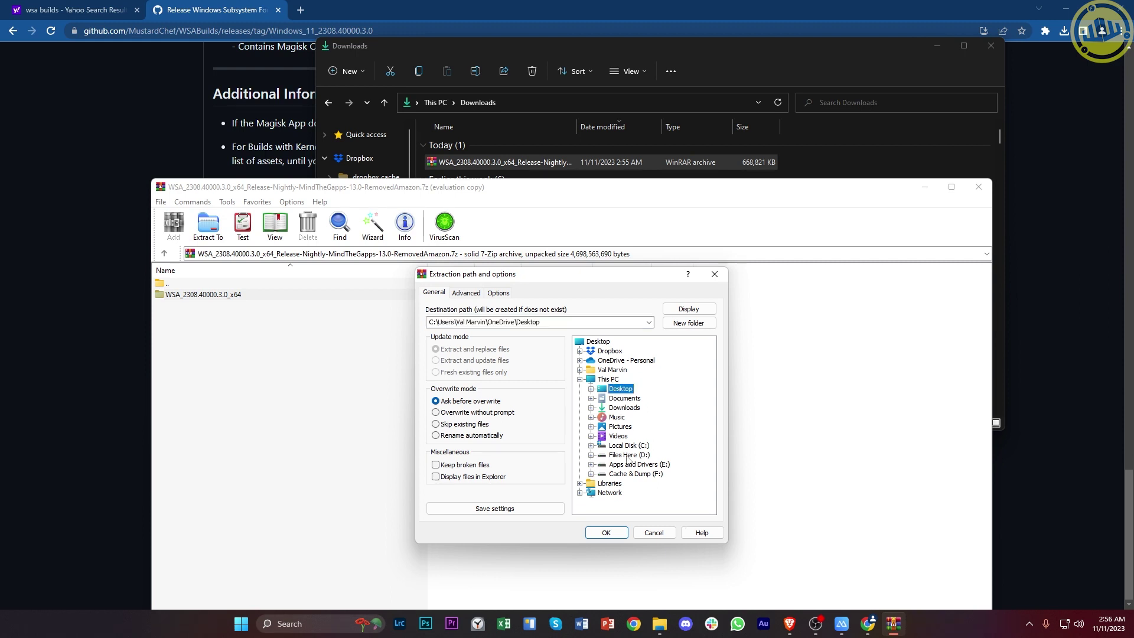
click(608, 533)
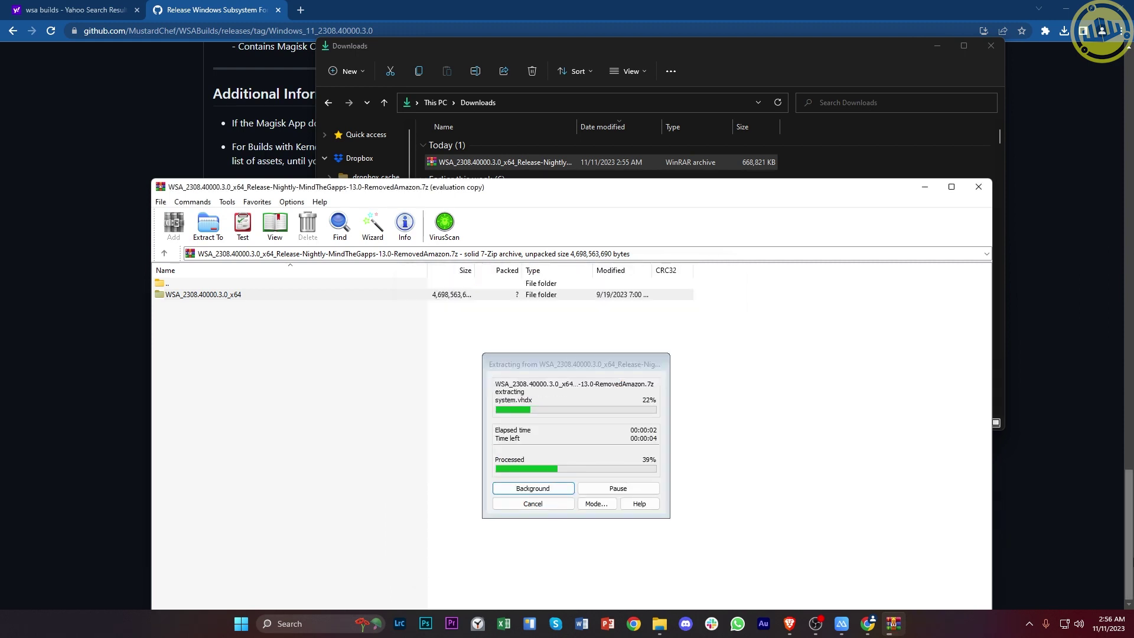
click(1130, 634)
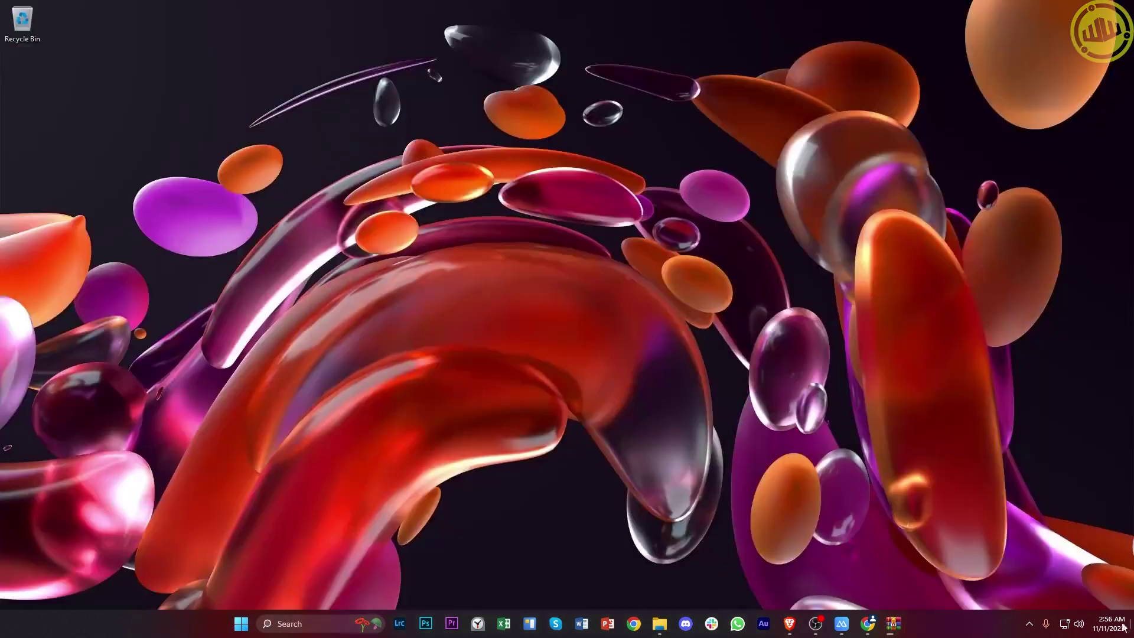
Check the extraction progress, then open the Desktop's WSA_2308.40000.3.0_x64 folder in File Explorer.
click(894, 623)
drag(536, 190, 607, 122)
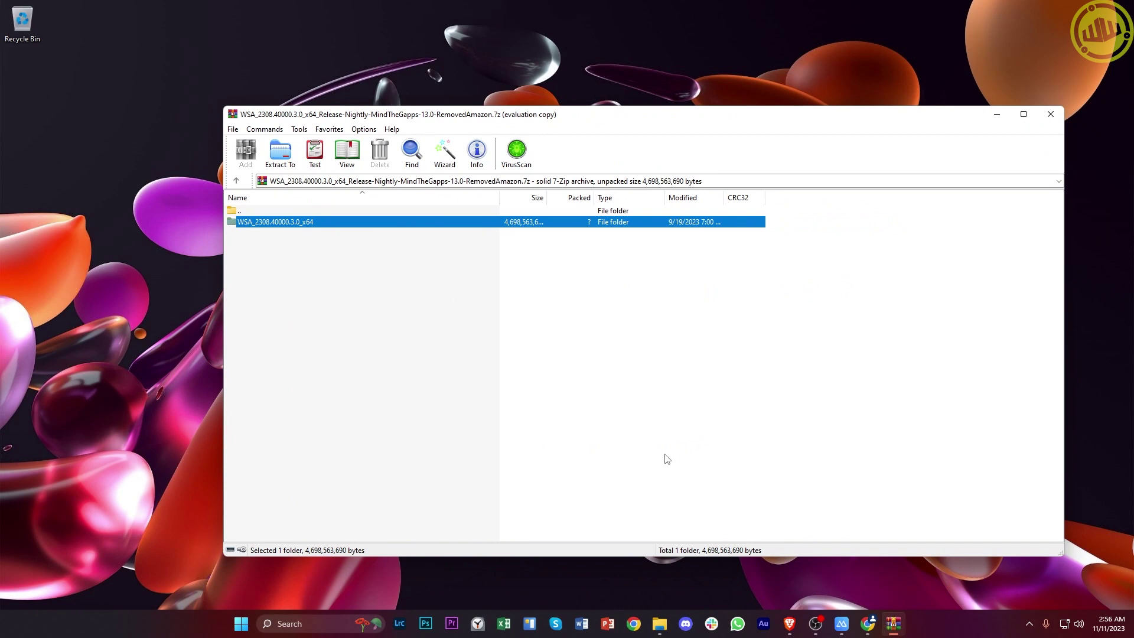
click(659, 623)
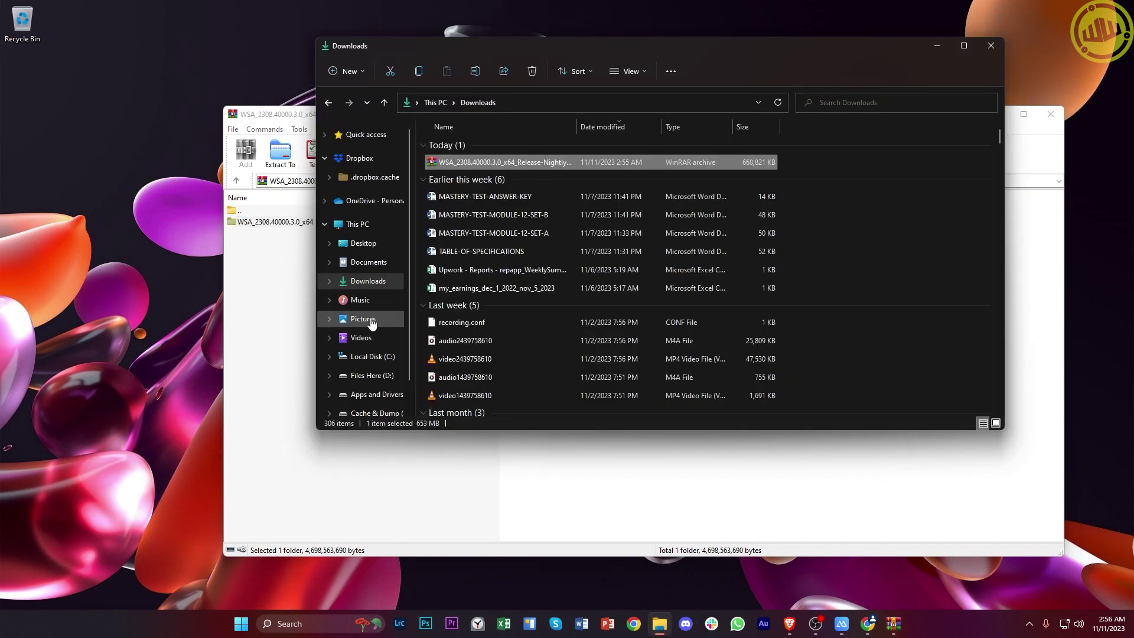
click(364, 243)
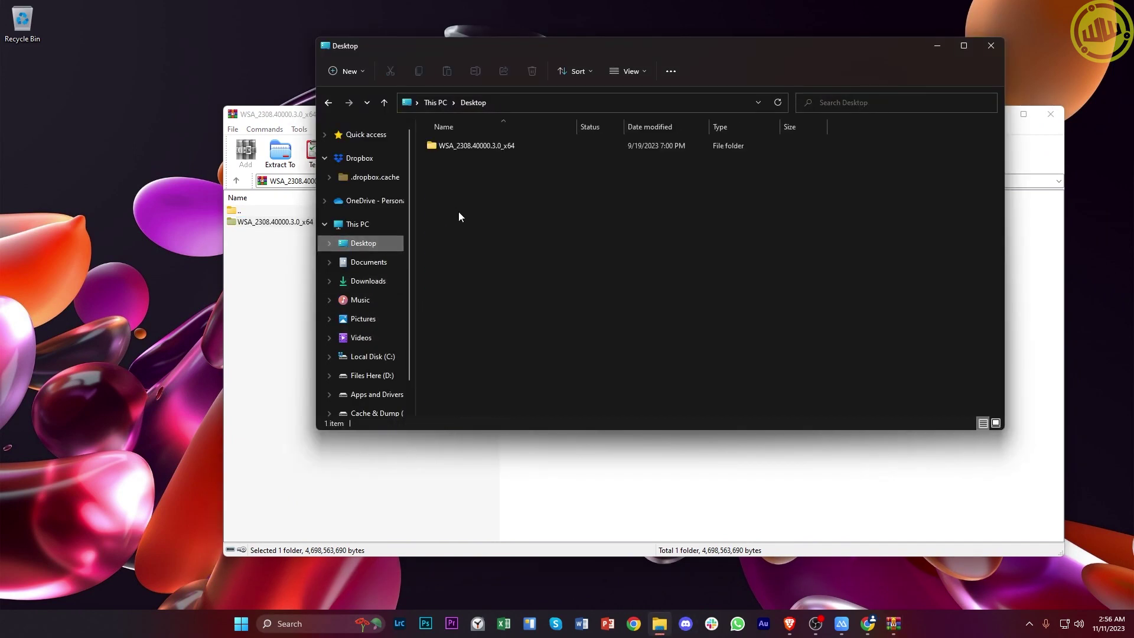
double_click(479, 148)
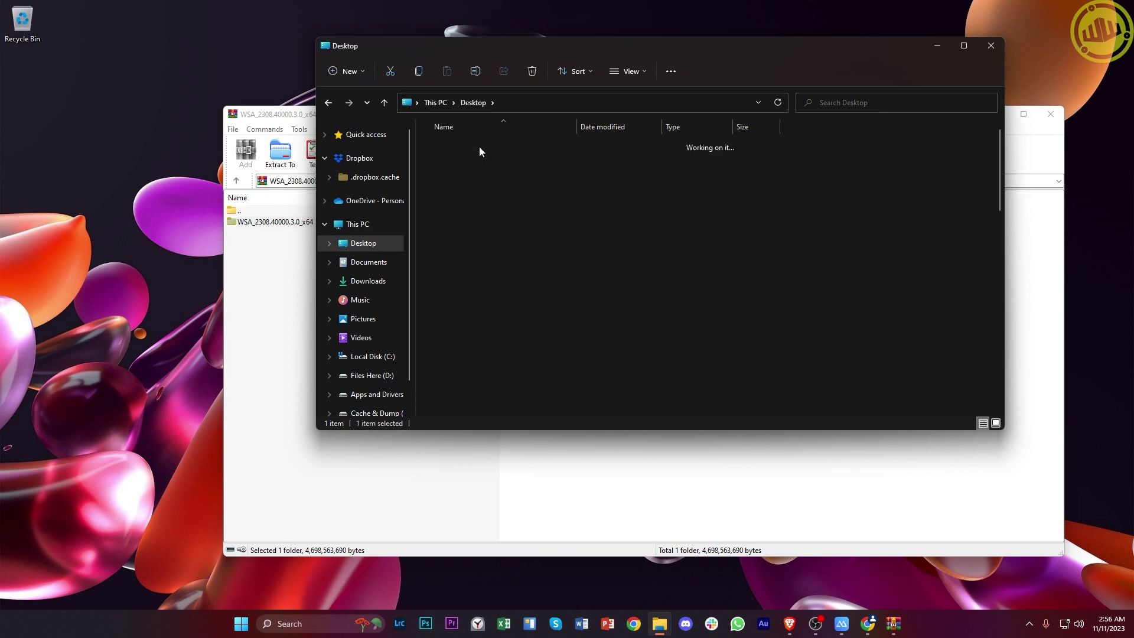
scroll(482, 206, down, 7)
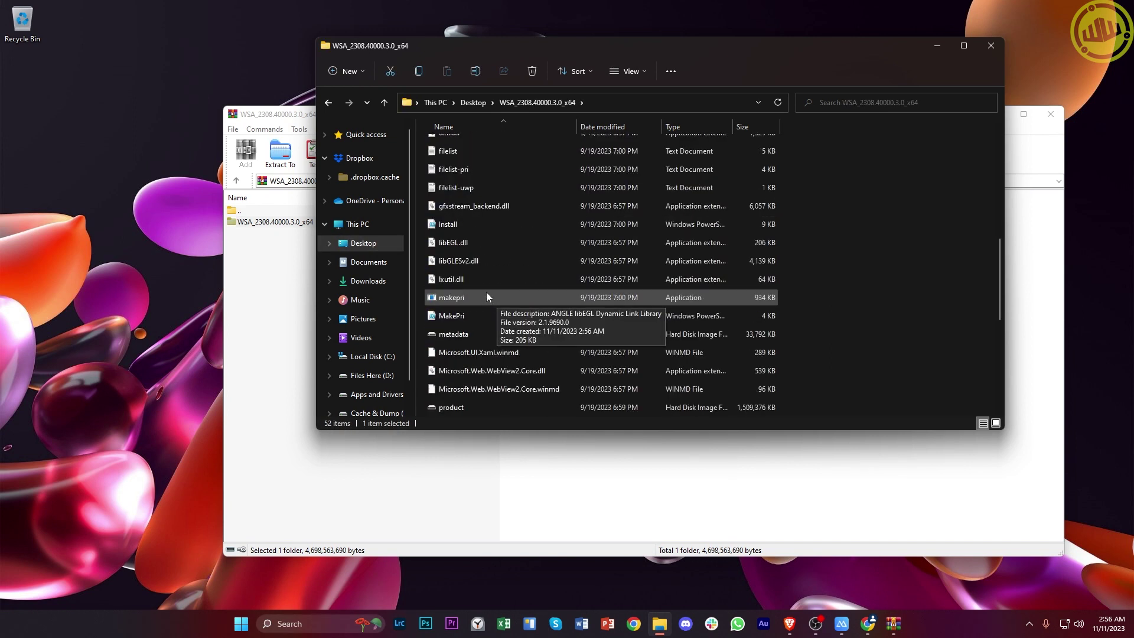
scroll(479, 314, down, 4)
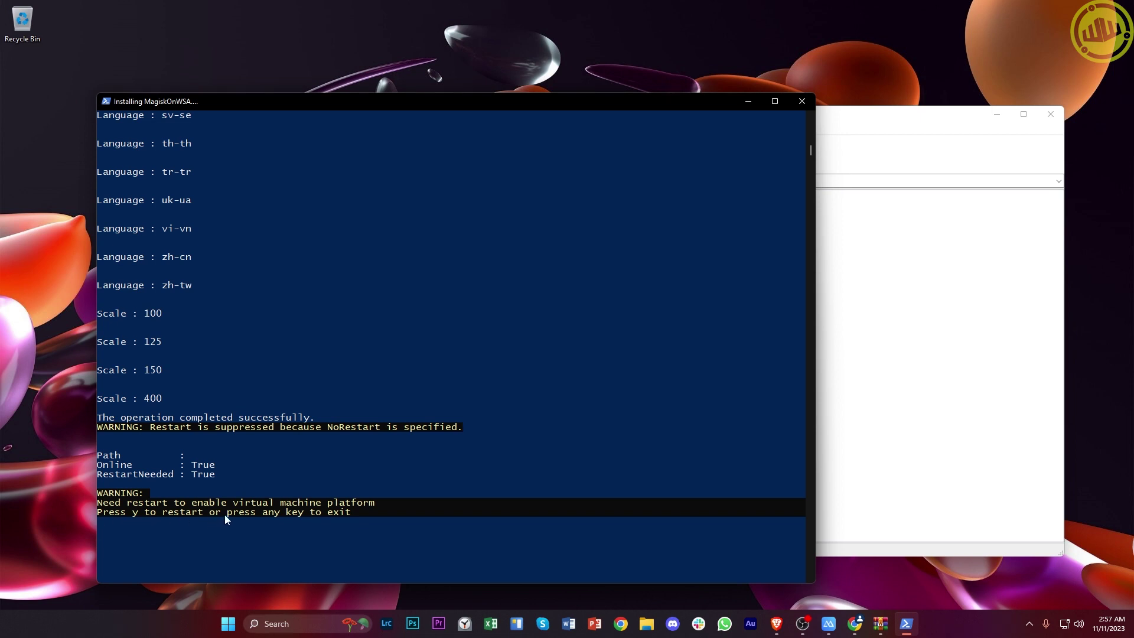
Bring the PowerShell installer console to the front as it reaches 'All Done!'.
click(130, 530)
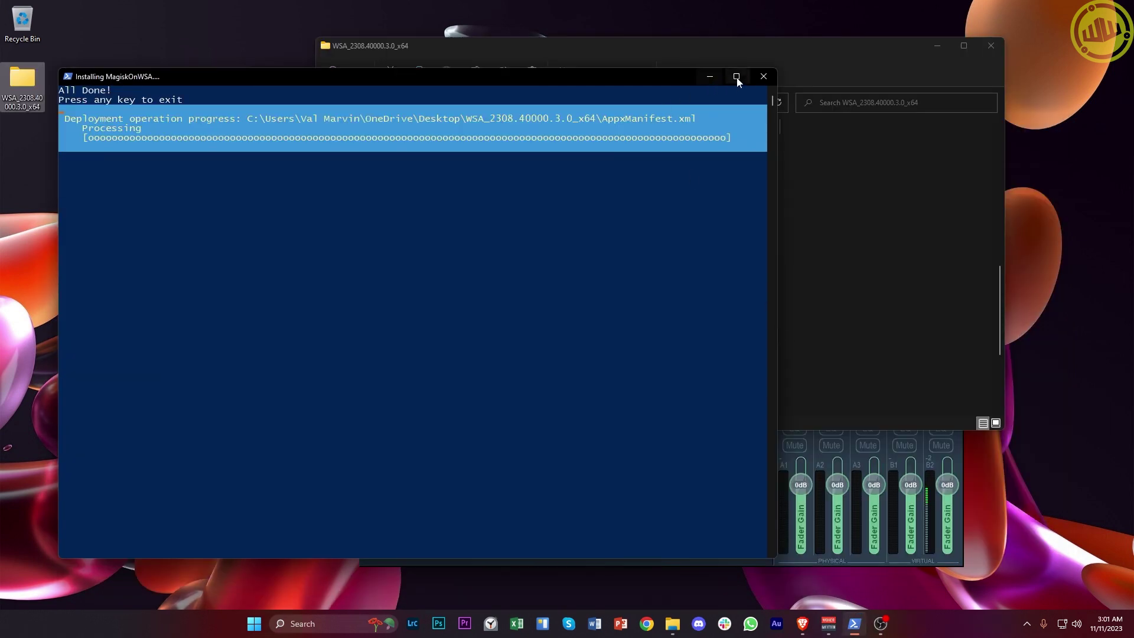
Close the finished installer console and rerun Run.bat from the WSA_2308.40000.3.0_x64 folder.
click(764, 76)
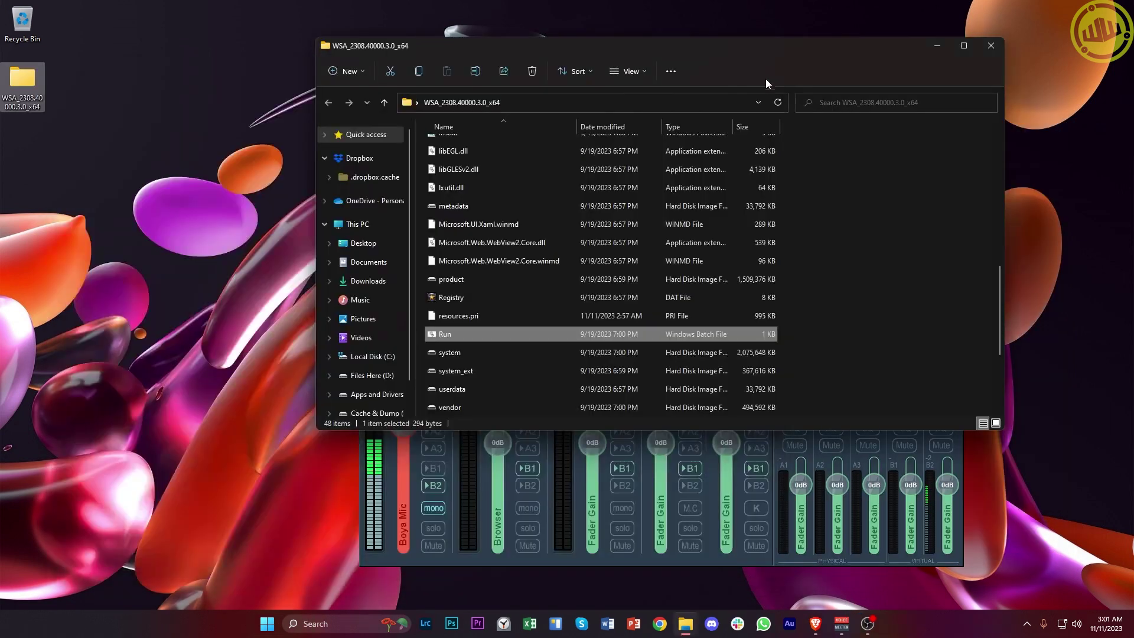
double_click(445, 334)
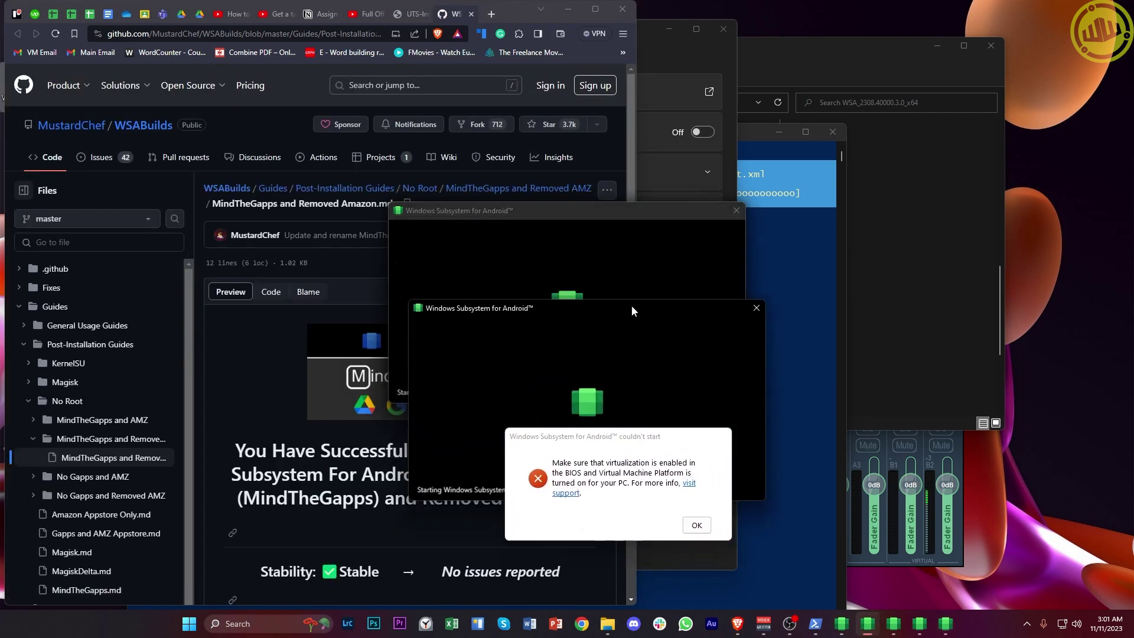
Move the WSA startup window aside and minimize the GitHub browser to reveal the WSA System settings page.
drag(710, 204, 865, 190)
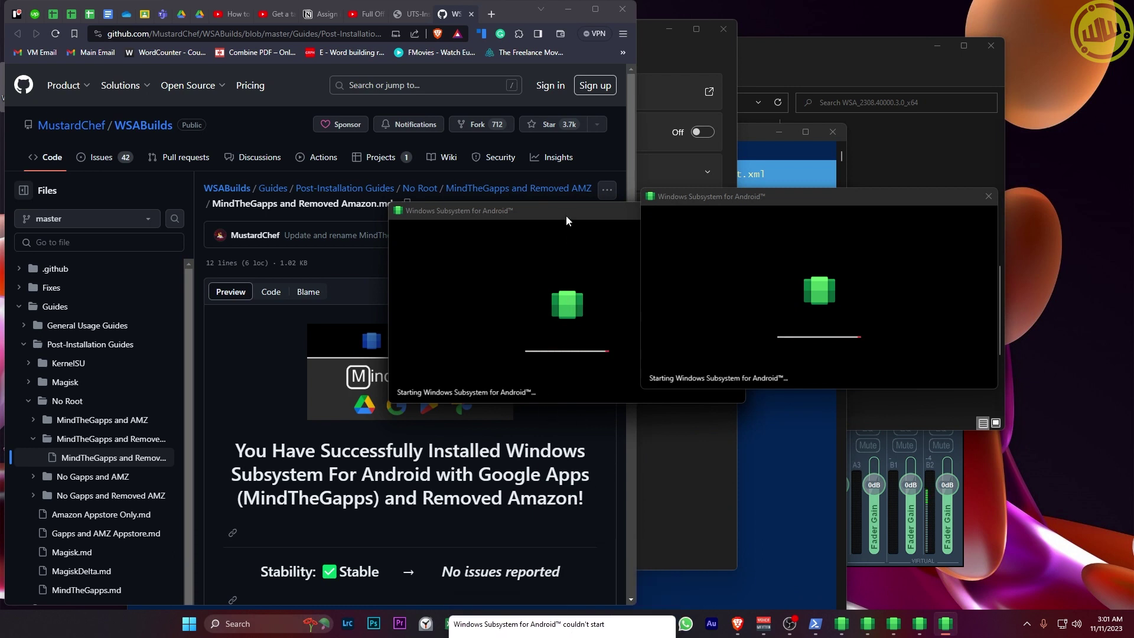
click(568, 9)
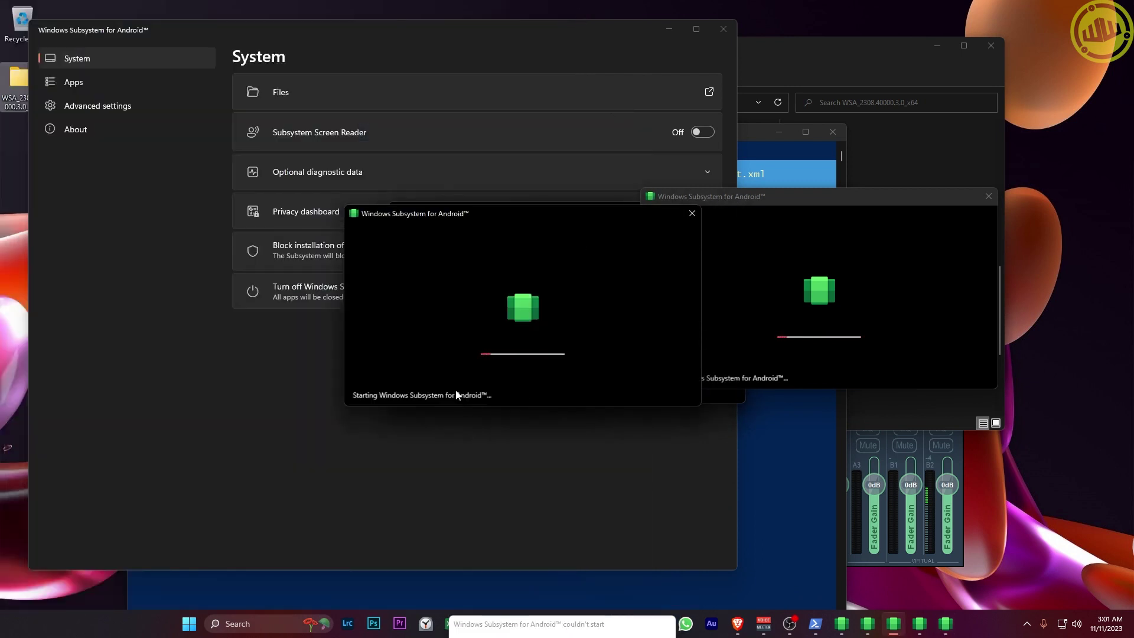